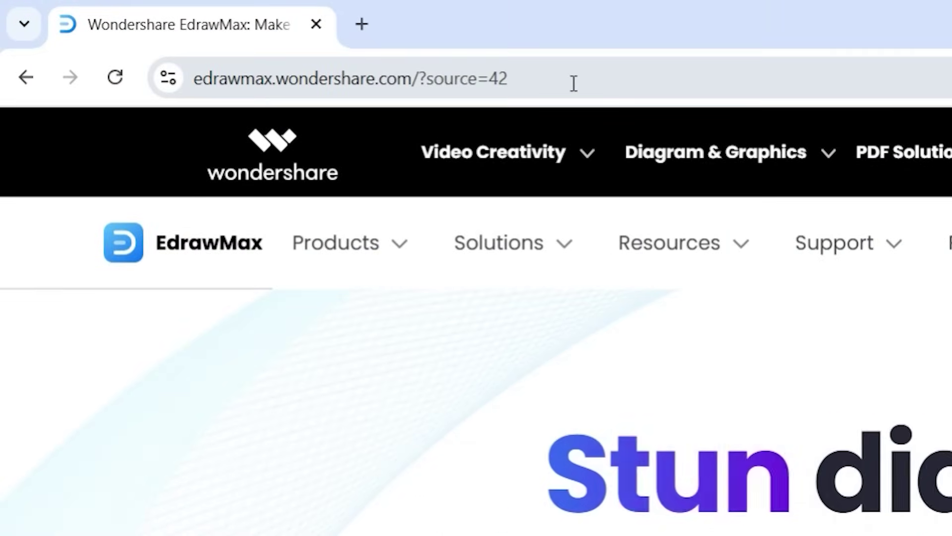
# Step: Download the EdrawMax desktop installer edraw-max_setup_full5371 (1).exe from the website
pyautogui.moveTo(412, 58); pyautogui.dragTo(138, 71)
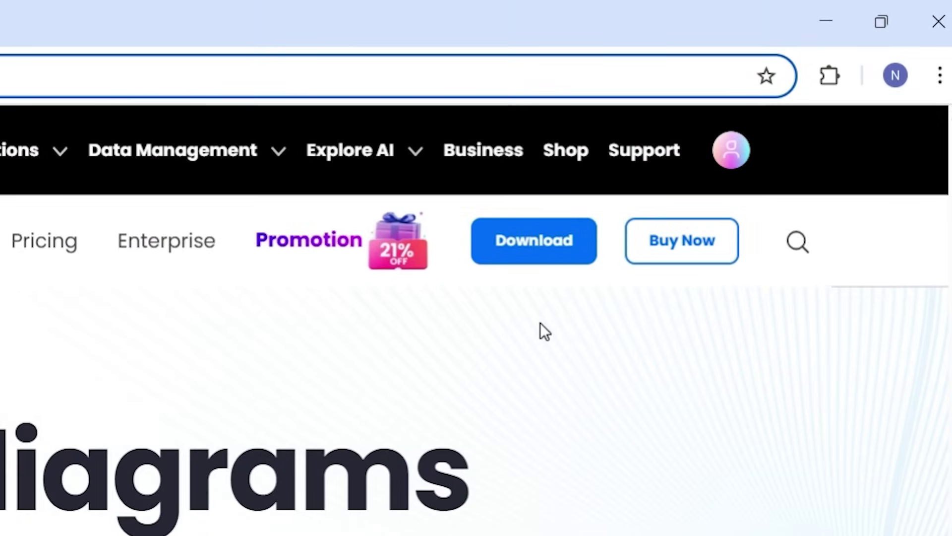
pyautogui.click(531, 252)
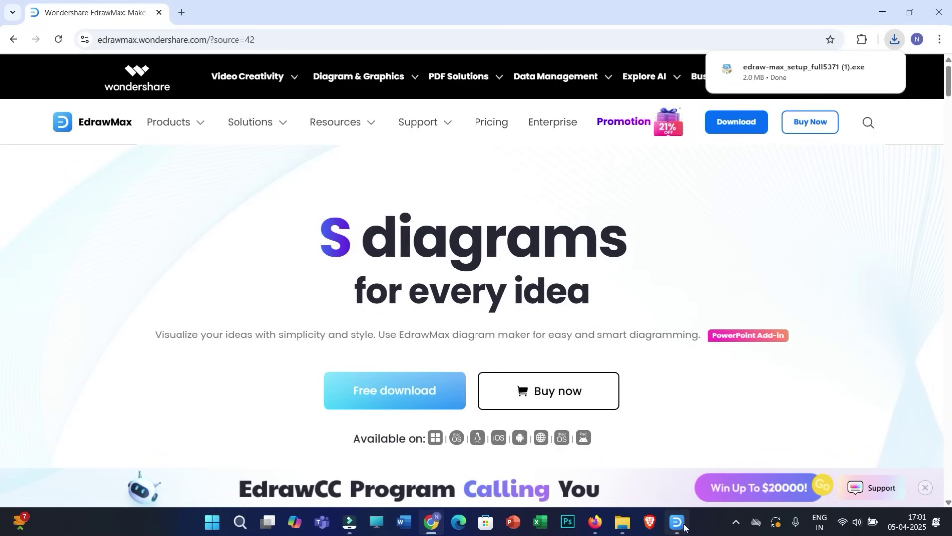
# Step: Bring up the EdrawMax app, then return to the website and choose AI PPT from the AI menu
pyautogui.moveTo(685, 526)
pyautogui.click(709, 461)
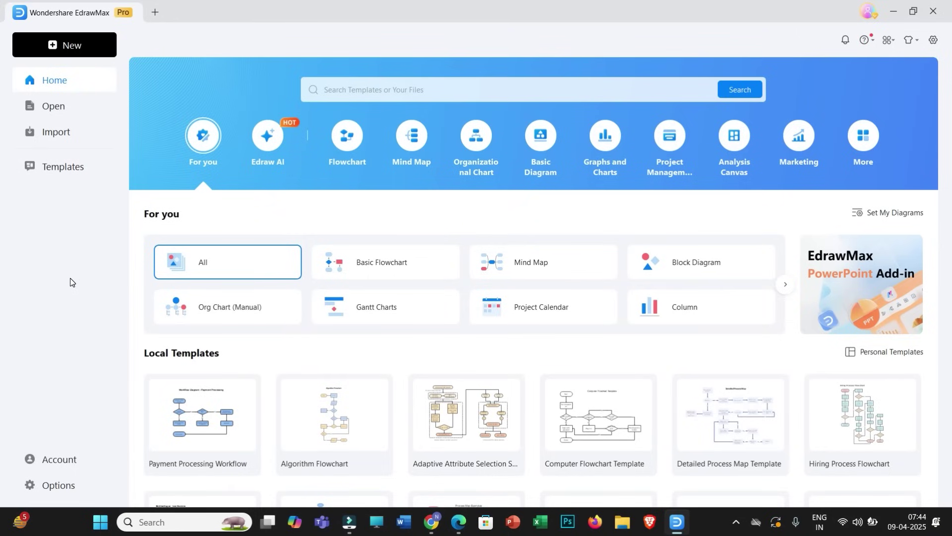
pyautogui.click(432, 522)
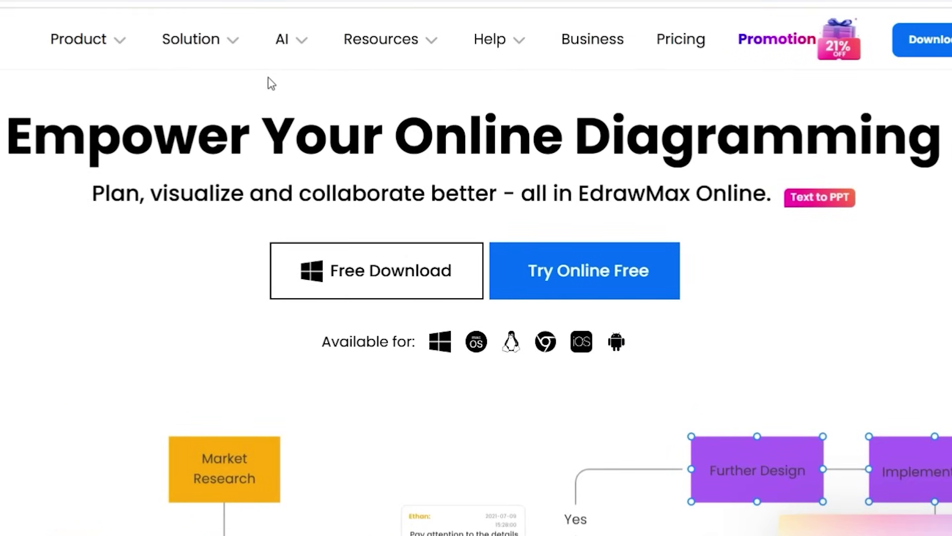
pyautogui.moveTo(353, 77)
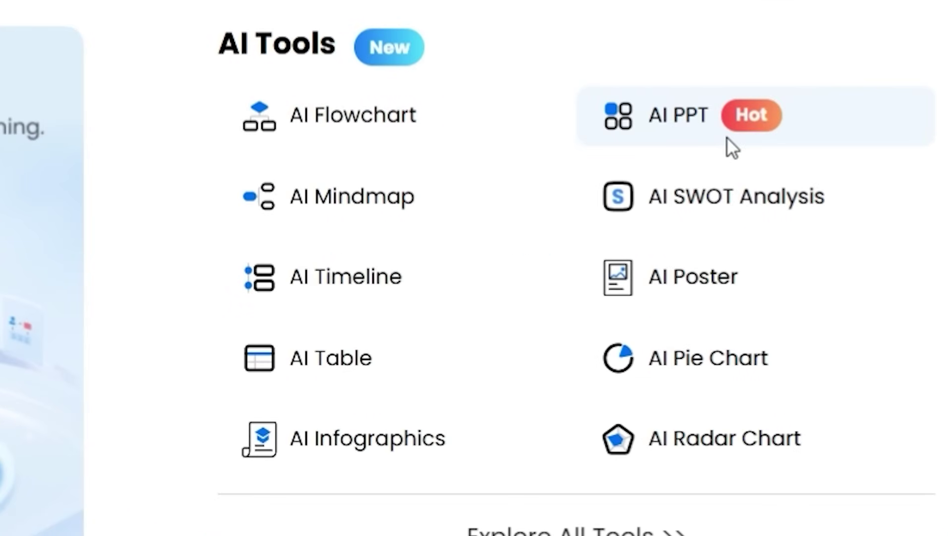
pyautogui.click(692, 132)
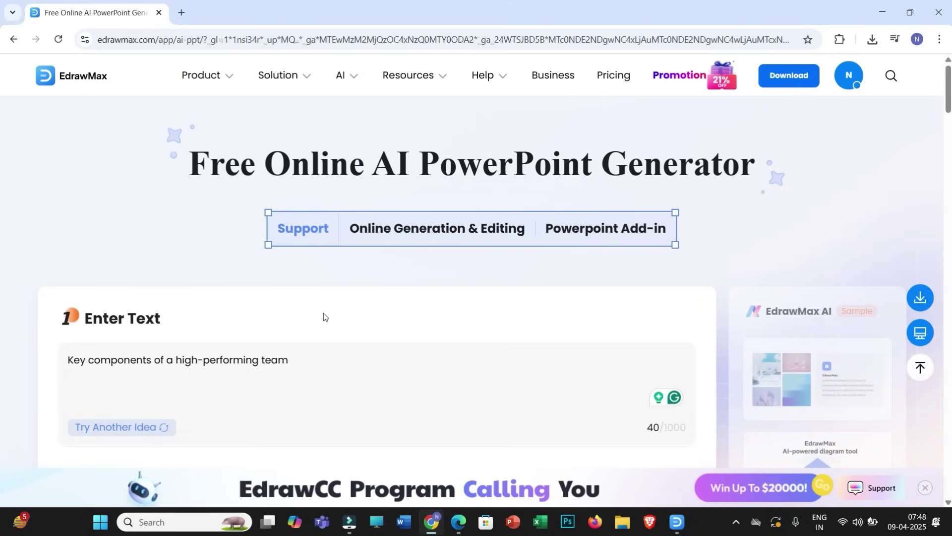
pyautogui.scroll(-2, 322, 316)
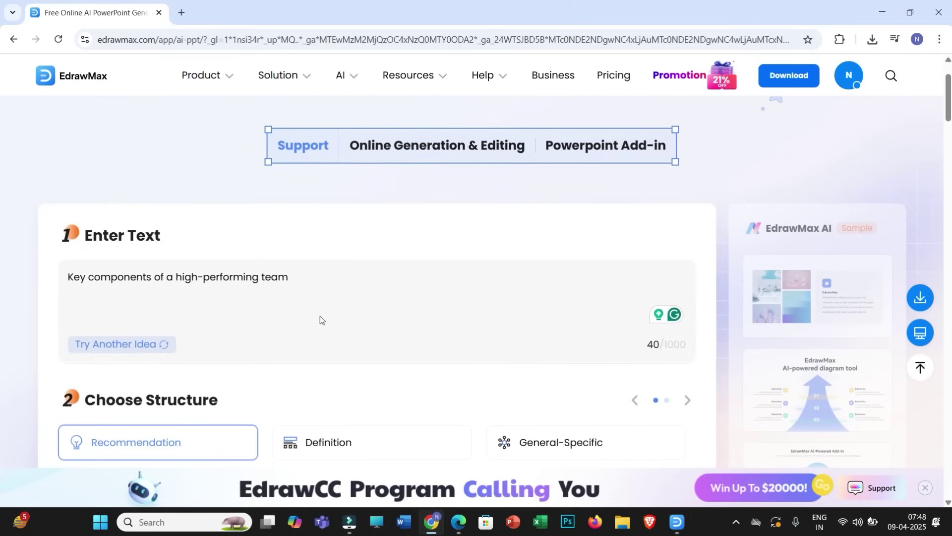
pyautogui.scroll(-2, 304, 298)
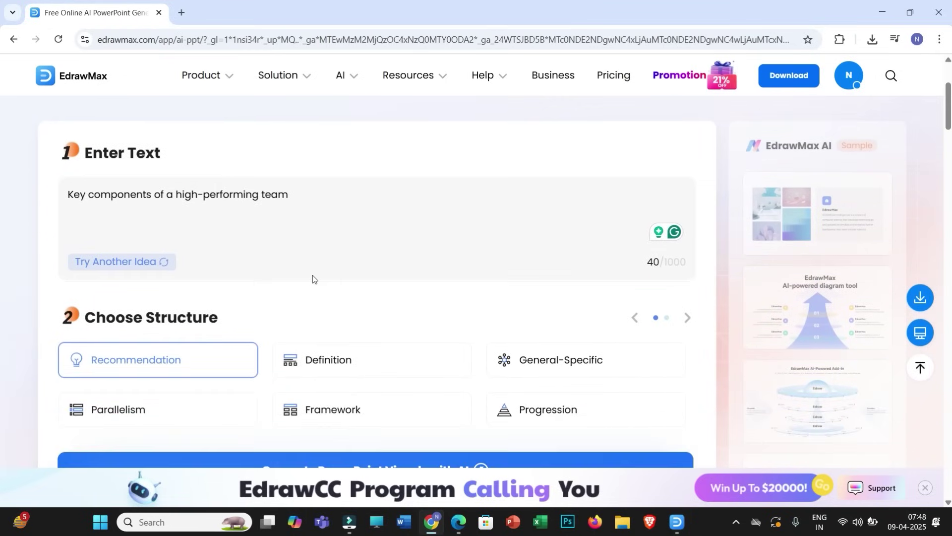
pyautogui.tripleClick(323, 203)
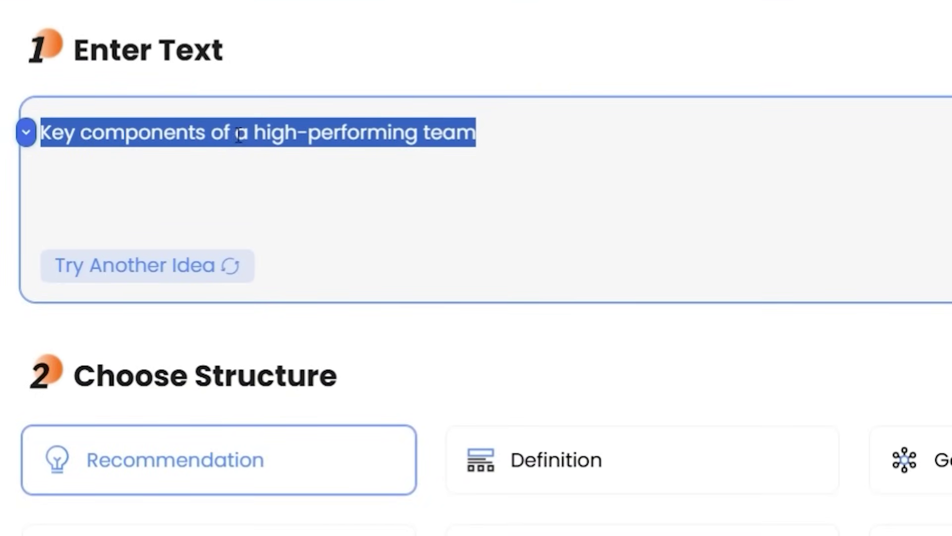
pyautogui.click(119, 147)
pyautogui.moveTo(81, 132); pyautogui.dragTo(491, 142)
pyautogui.hotkey('ctrl', 'a')
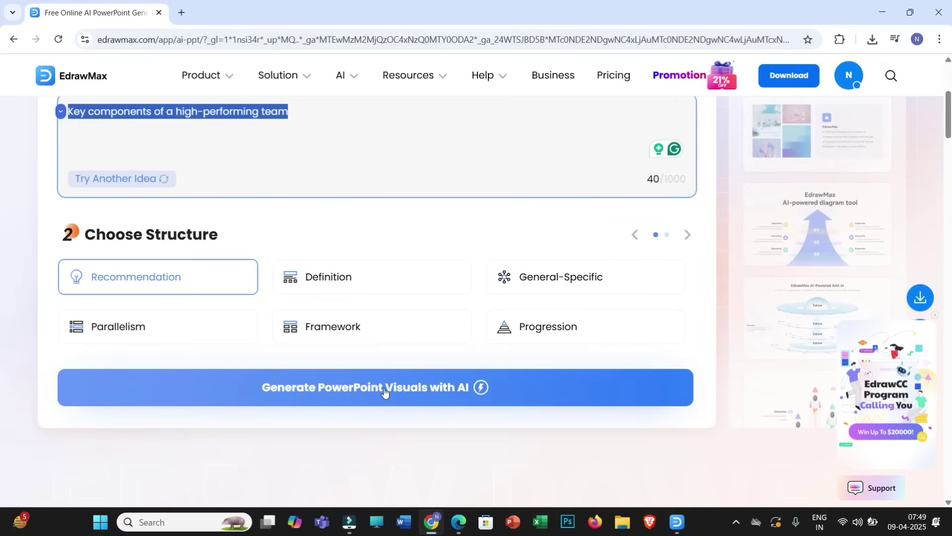
# Step: Generate visuals for the team prompt, apply the six-part cube design, and download the .pptx
pyautogui.click(385, 392)
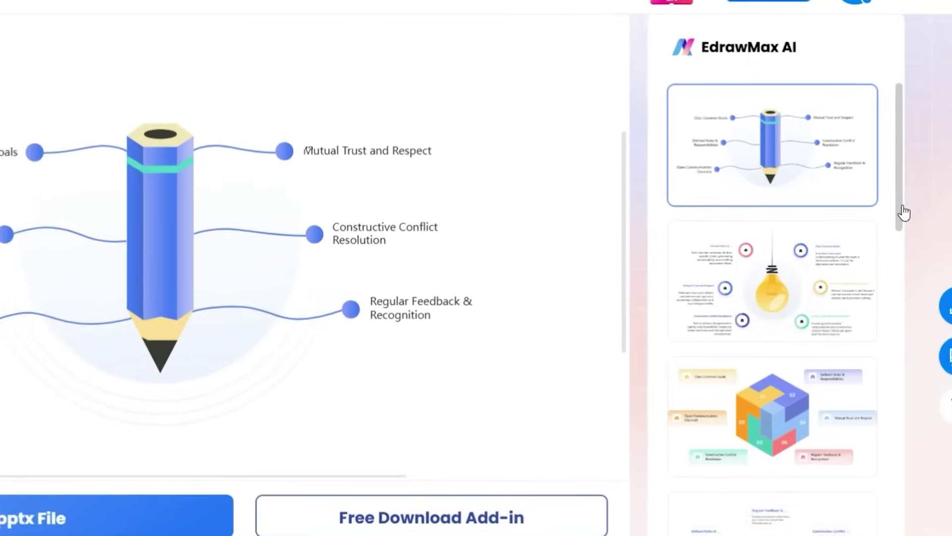
pyautogui.moveTo(881, 231); pyautogui.dragTo(882, 345)
pyautogui.moveTo(915, 386); pyautogui.dragTo(873, 207)
pyautogui.click(872, 207)
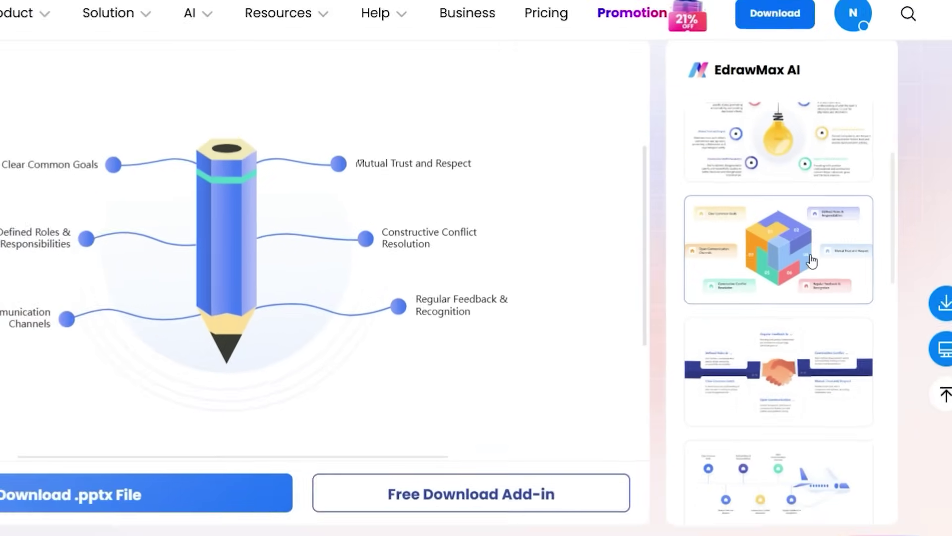
pyautogui.click(511, 326)
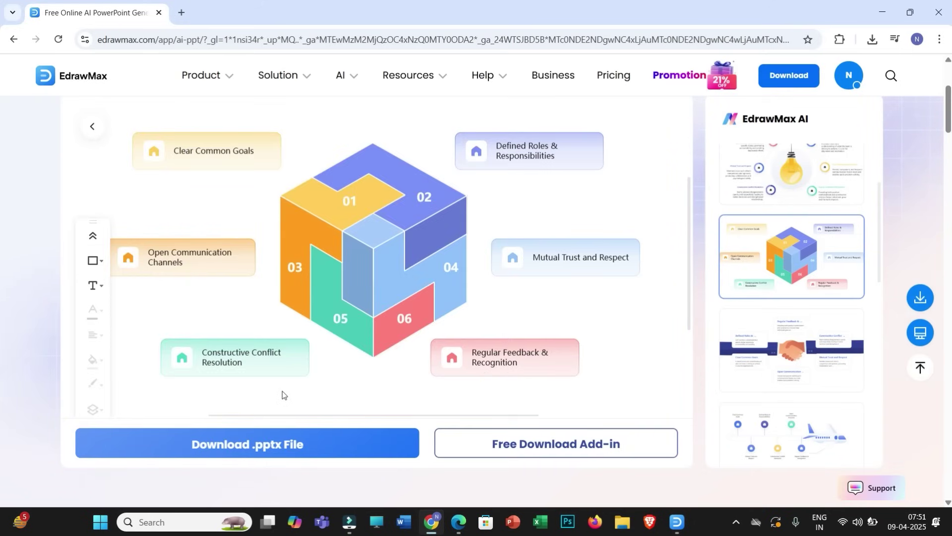
pyautogui.click(241, 451)
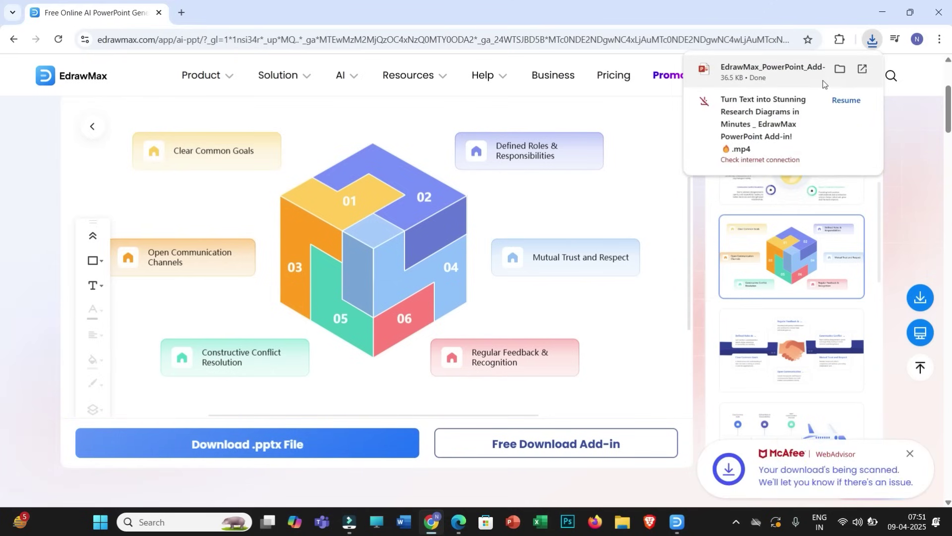
# Step: Open the cube deck in PowerPoint, edit the Open Communication Channels text, and return to Chrome
pyautogui.click(841, 69)
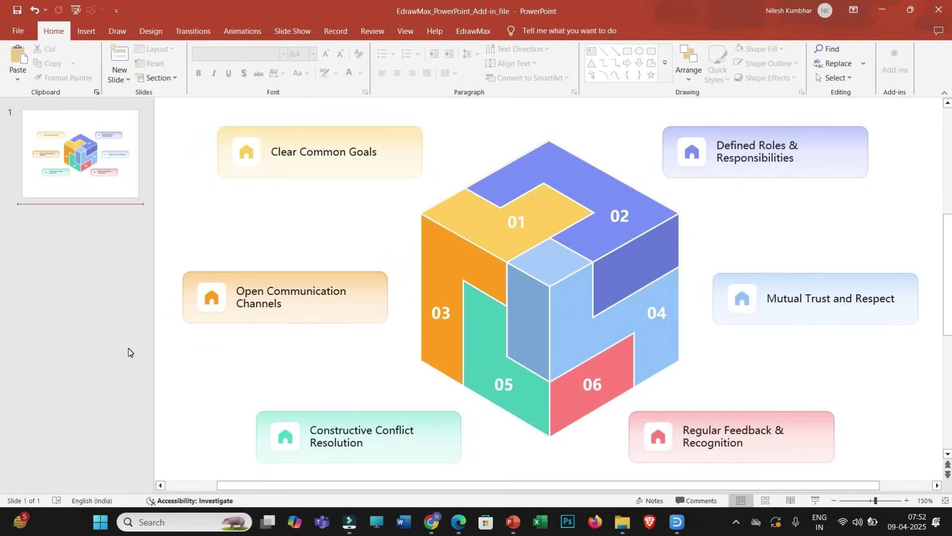
pyautogui.click(383, 314)
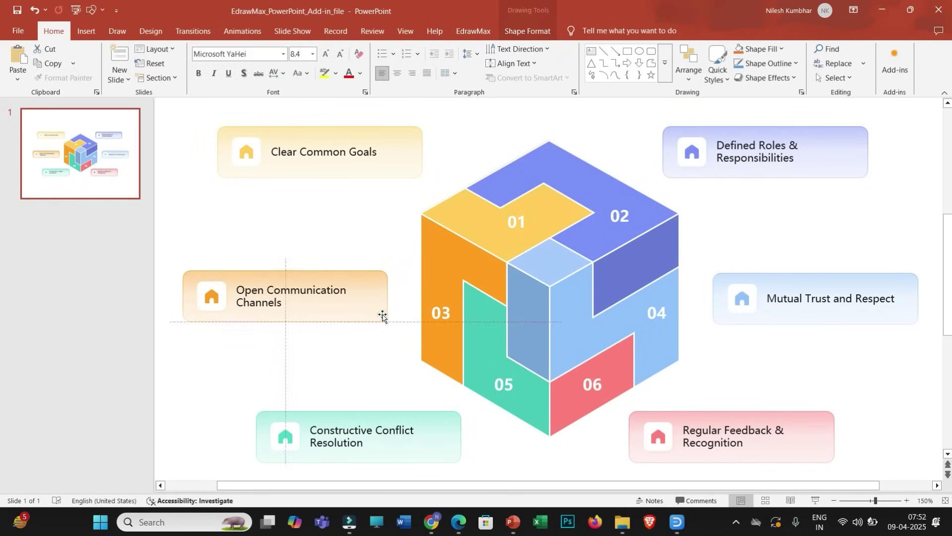
pyautogui.click(320, 301)
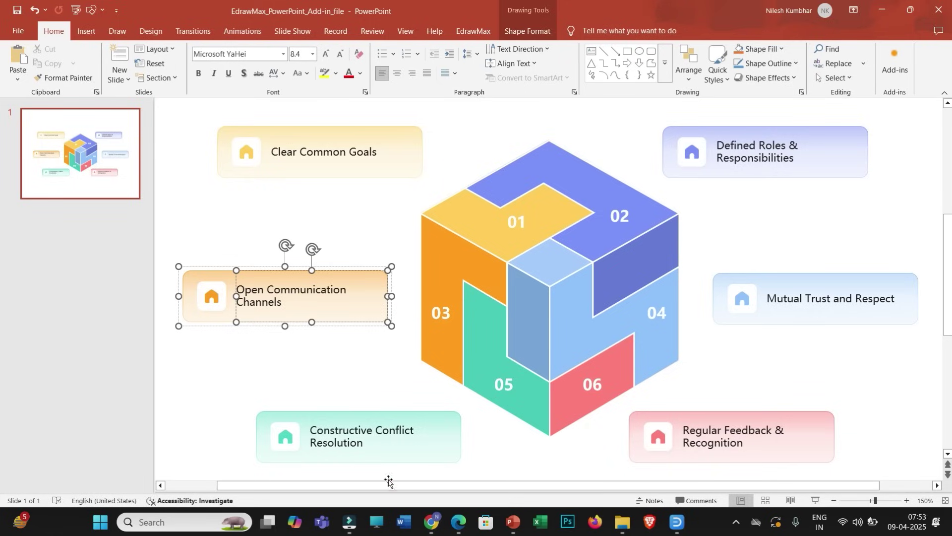
pyautogui.click(431, 522)
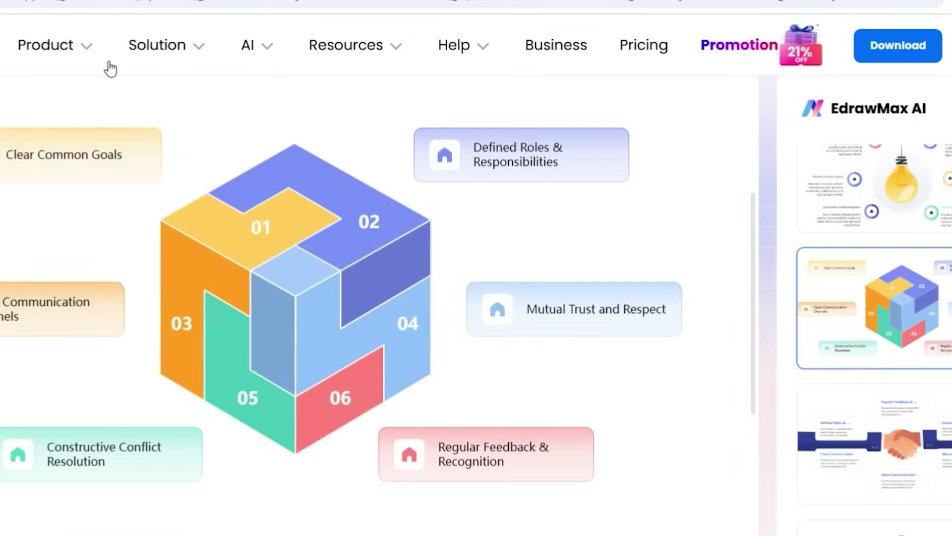
# Step: Open the PowerPoint Add-in page from the Product menu and download edraw-max_setup_full20267.exe
pyautogui.moveTo(222, 79)
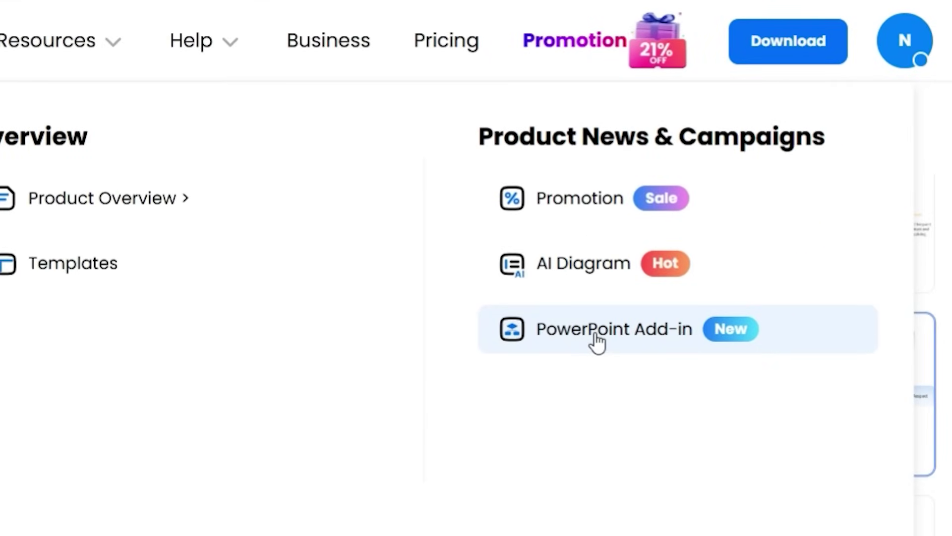
pyautogui.click(596, 337)
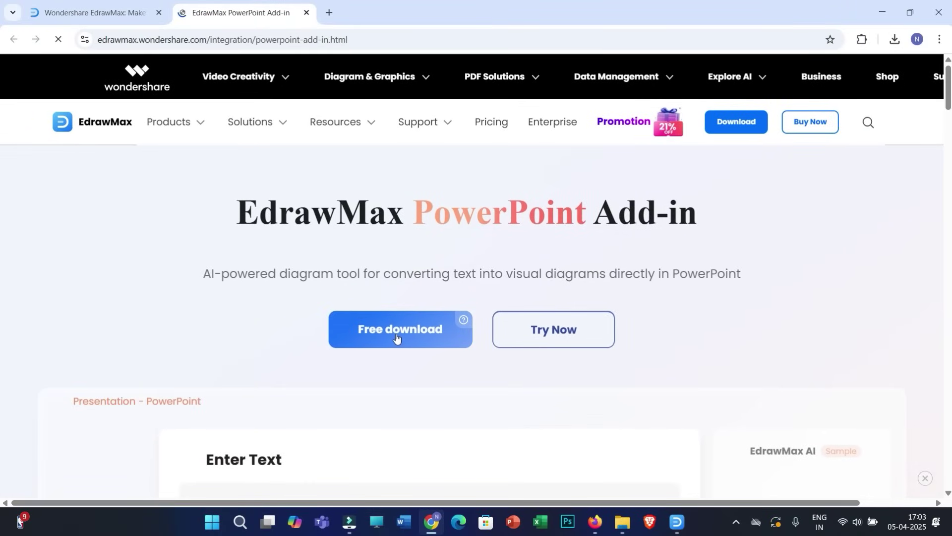
pyautogui.click(395, 340)
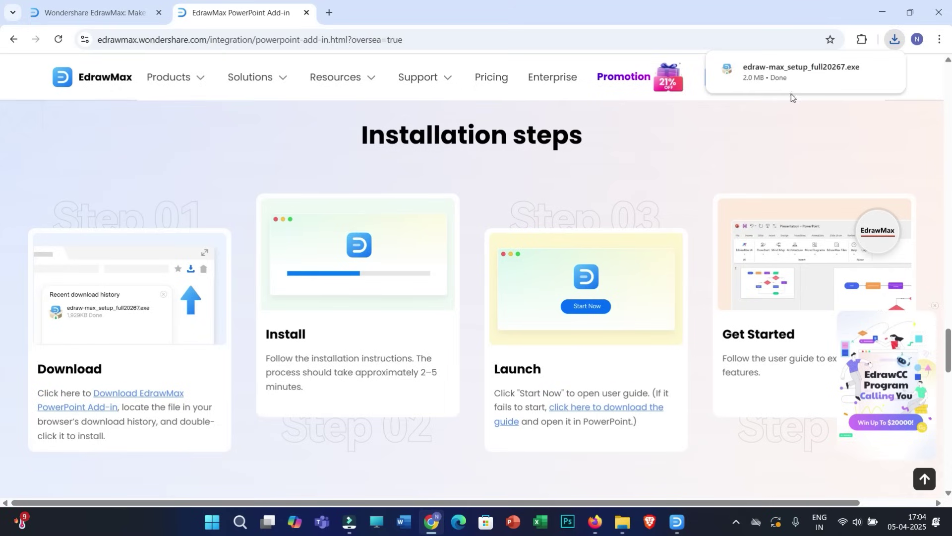
# Step: Install the EdrawMax PowerPoint Add-in, then start a blank PowerPoint presentation
pyautogui.click(791, 75)
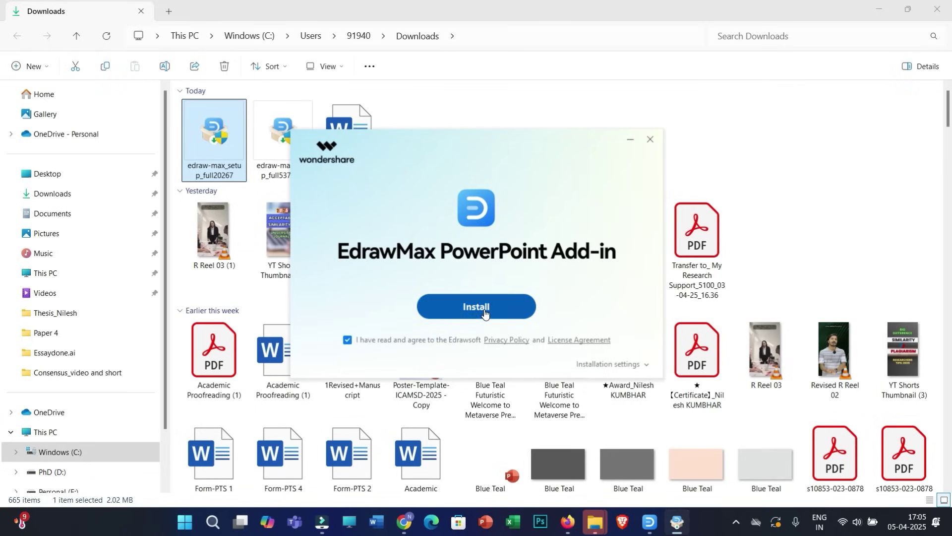
pyautogui.click(484, 312)
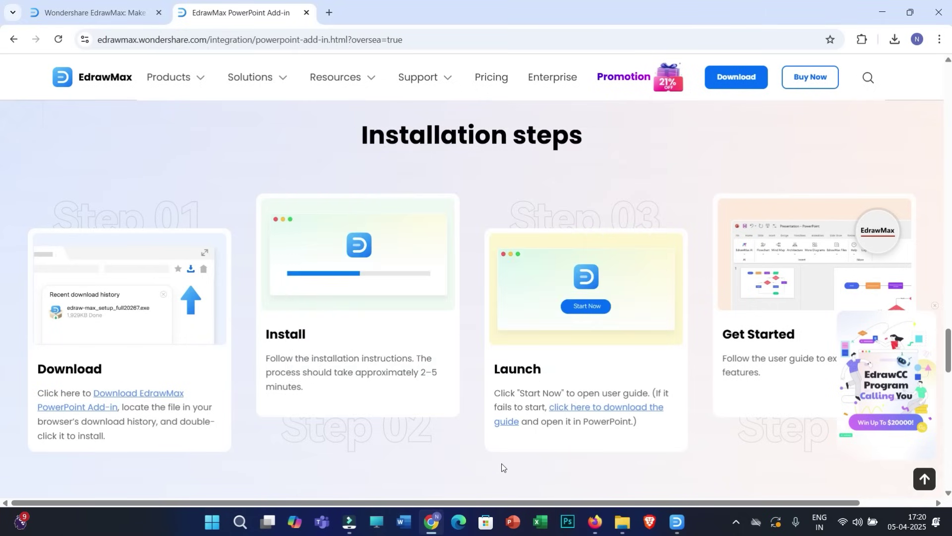
pyautogui.click(512, 522)
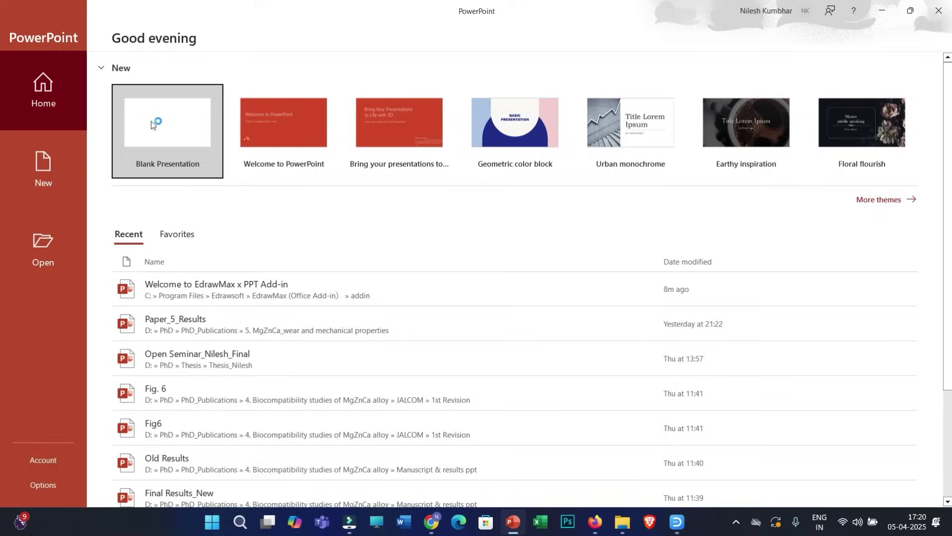
pyautogui.click(151, 124)
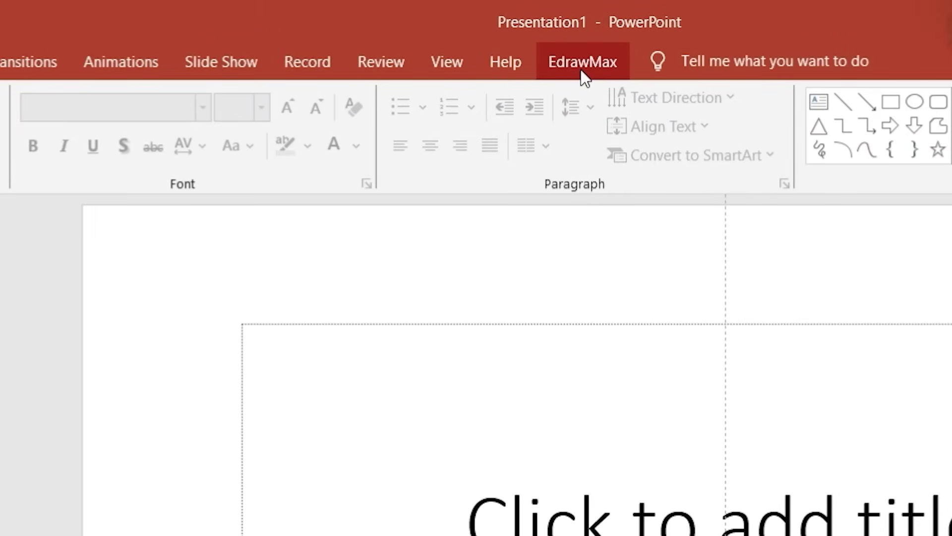
# Step: Widen the Research Paper Publication Process text box, move it onto the slide, and select its text
pyautogui.click(584, 75)
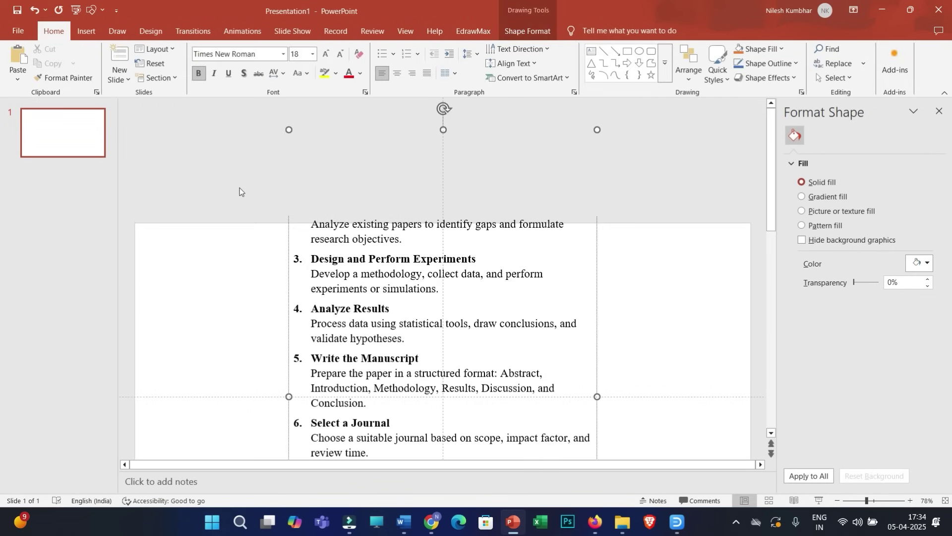
pyautogui.moveTo(597, 382); pyautogui.dragTo(726, 365)
pyautogui.moveTo(288, 313); pyautogui.dragTo(172, 314)
pyautogui.moveTo(473, 116); pyautogui.dragTo(466, 254)
pyautogui.scroll(-3, 292, 271)
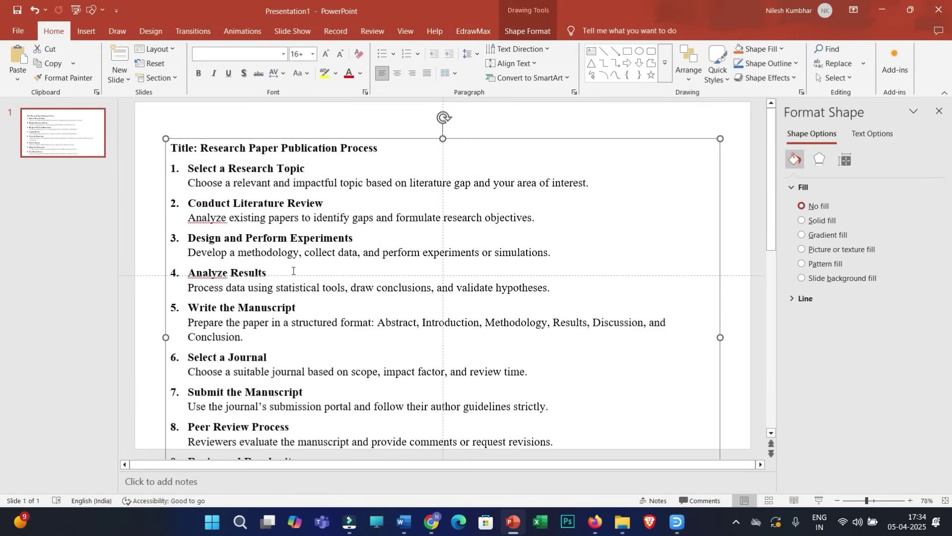
pyautogui.click(293, 271)
pyautogui.hotkey('ctrl', 'a')
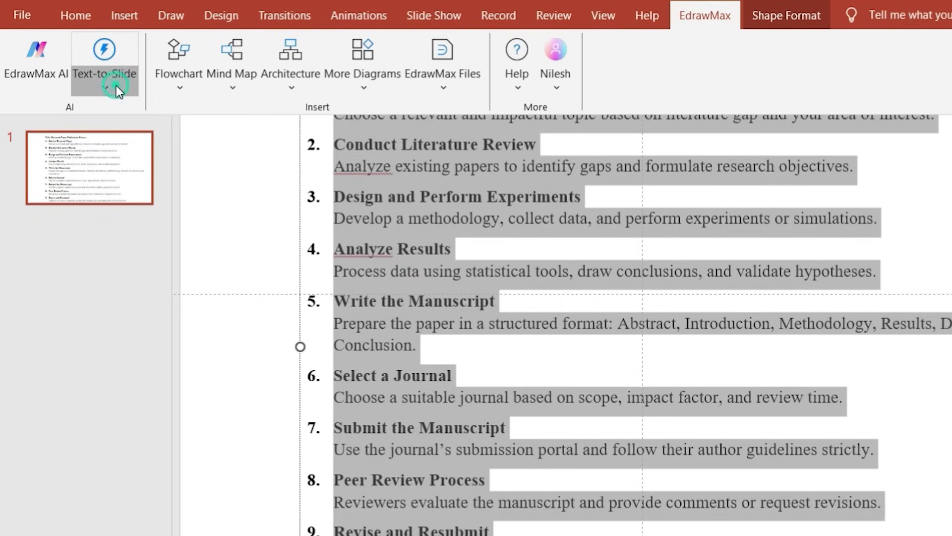
# Step: Generate a Text-to-Slide mind map from the selected steps and insert the fourth design
pyautogui.click(80, 81)
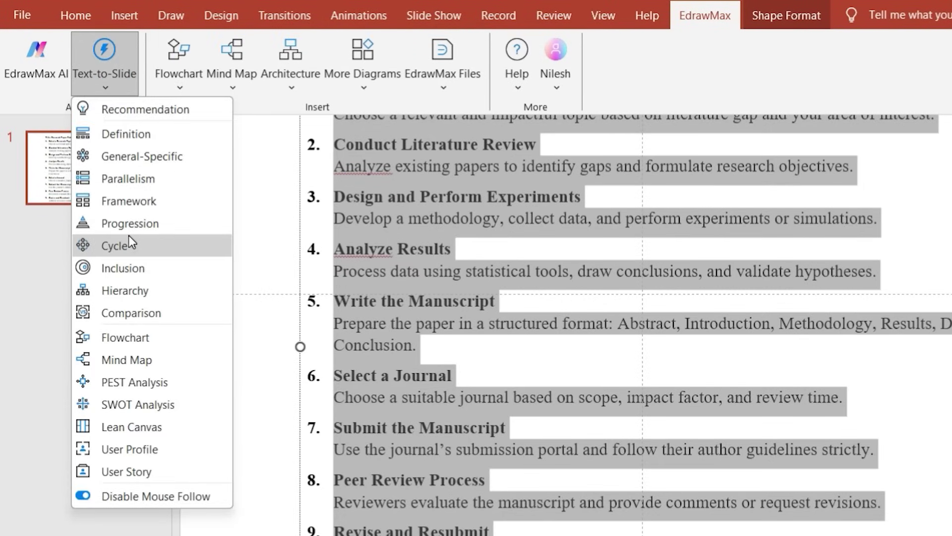
pyautogui.click(130, 358)
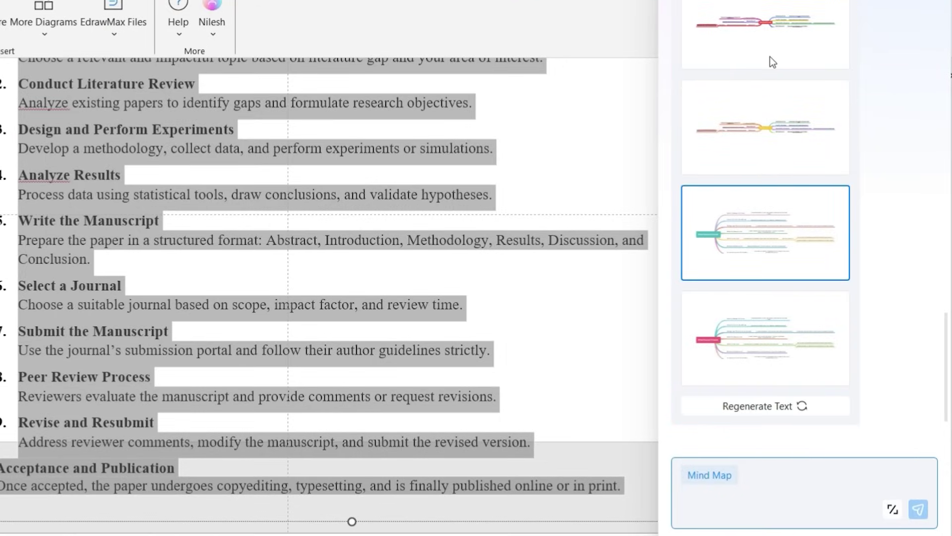
pyautogui.click(762, 346)
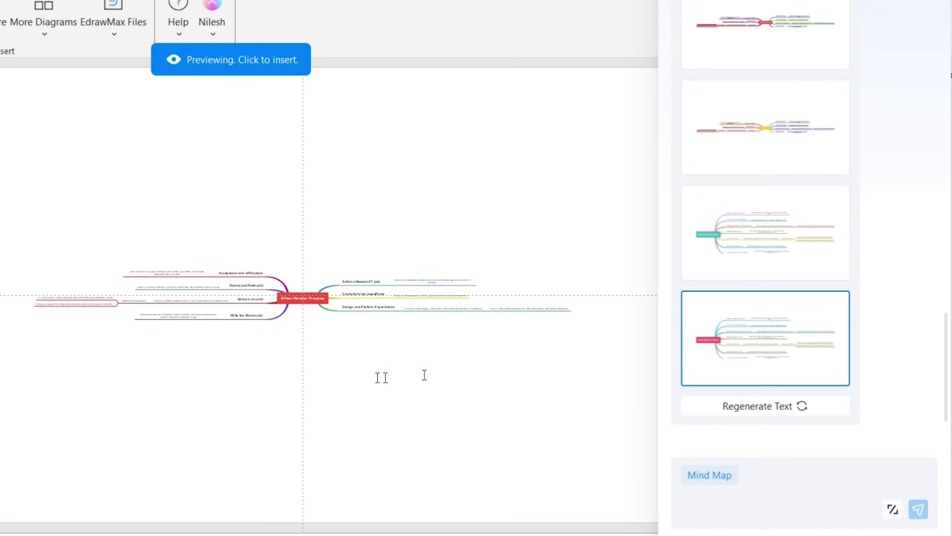
pyautogui.click(381, 376)
pyautogui.scroll(3, 7, 316)
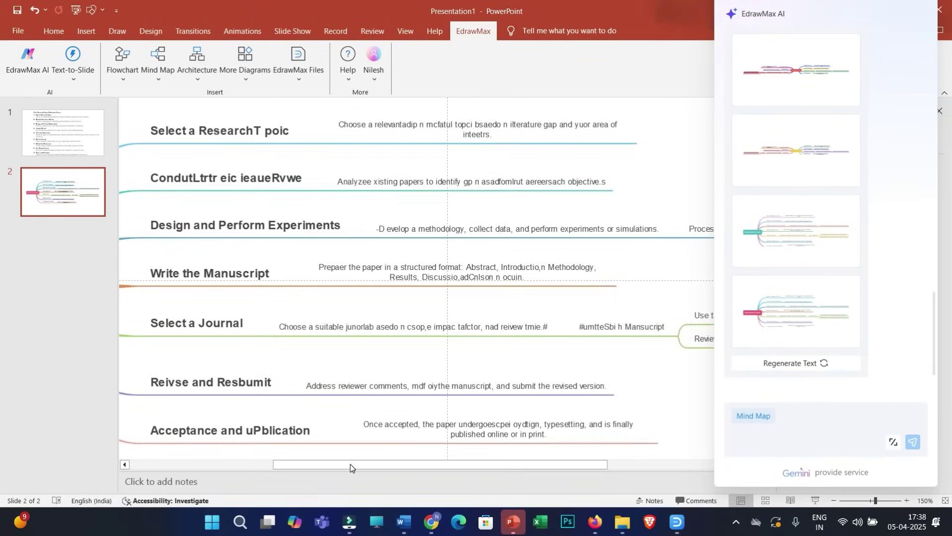
pyautogui.click(261, 467)
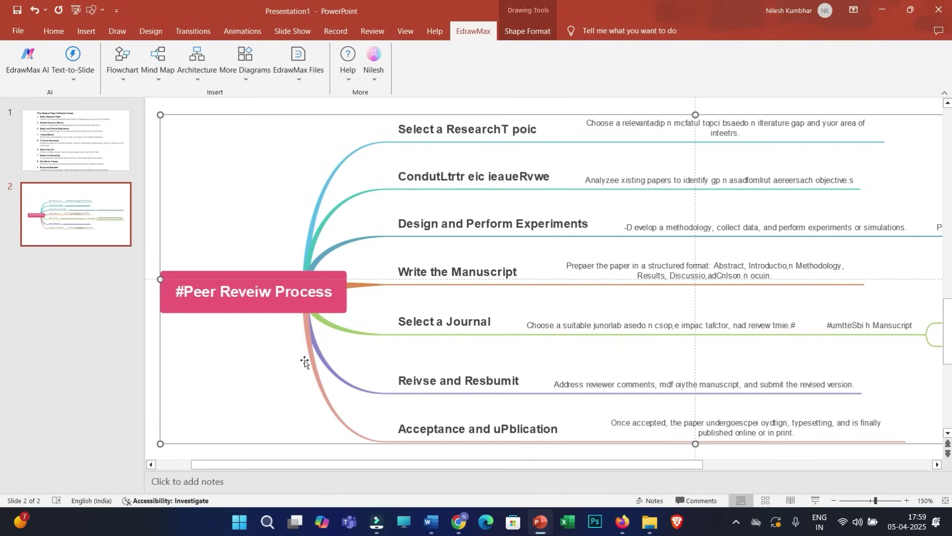
pyautogui.scroll(-1, 298, 347)
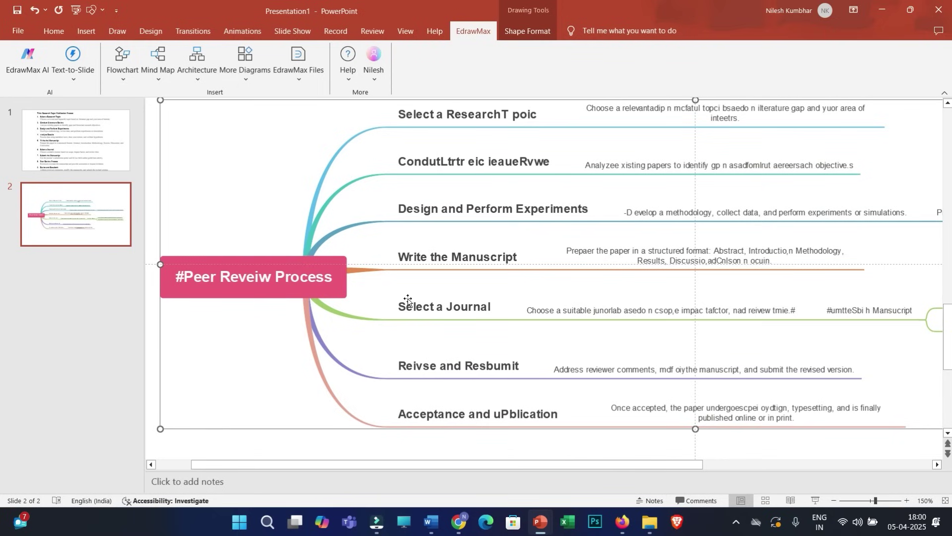
pyautogui.hscroll(3, 407, 299)
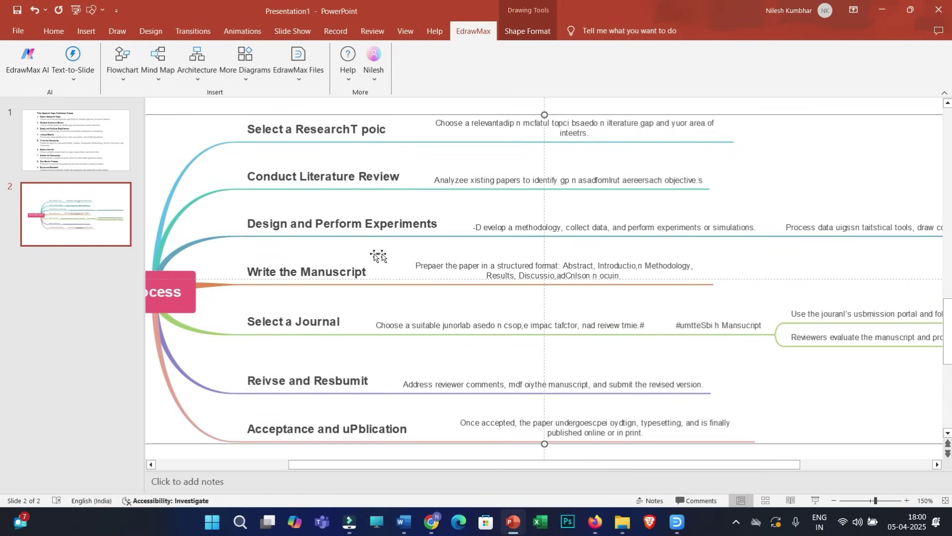
# Step: Open the mind map in EdrawMax and correct 'uPblication' to 'Publication' in the last topic
pyautogui.doubleClick(335, 231)
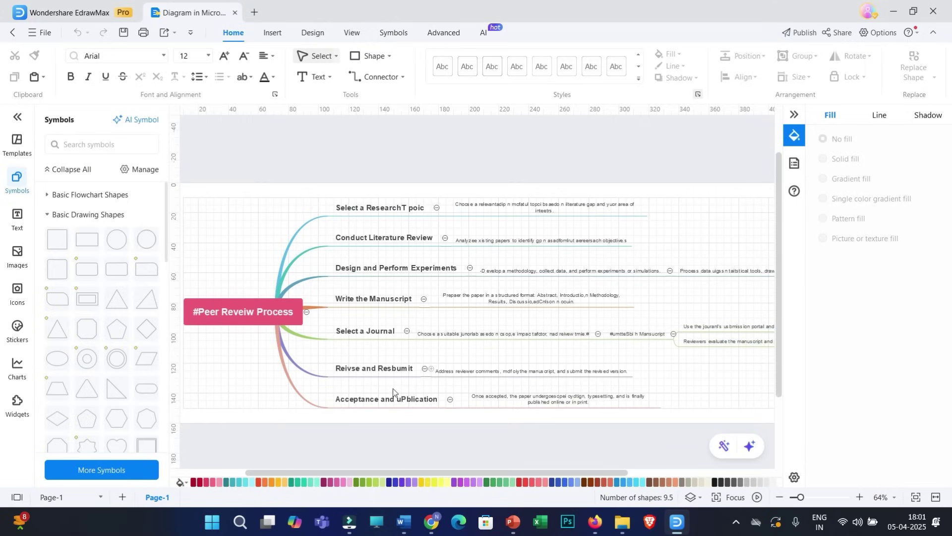
pyautogui.click(410, 398)
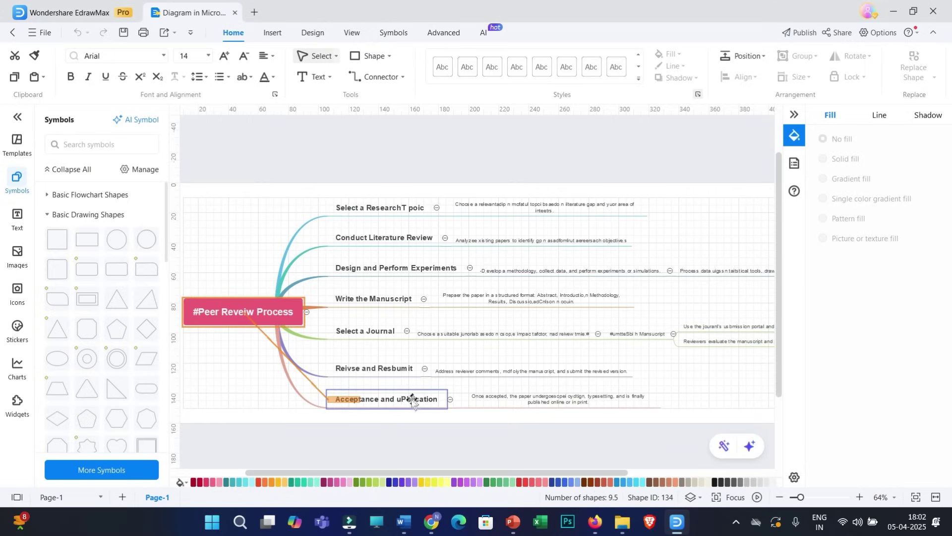
pyautogui.click(415, 400)
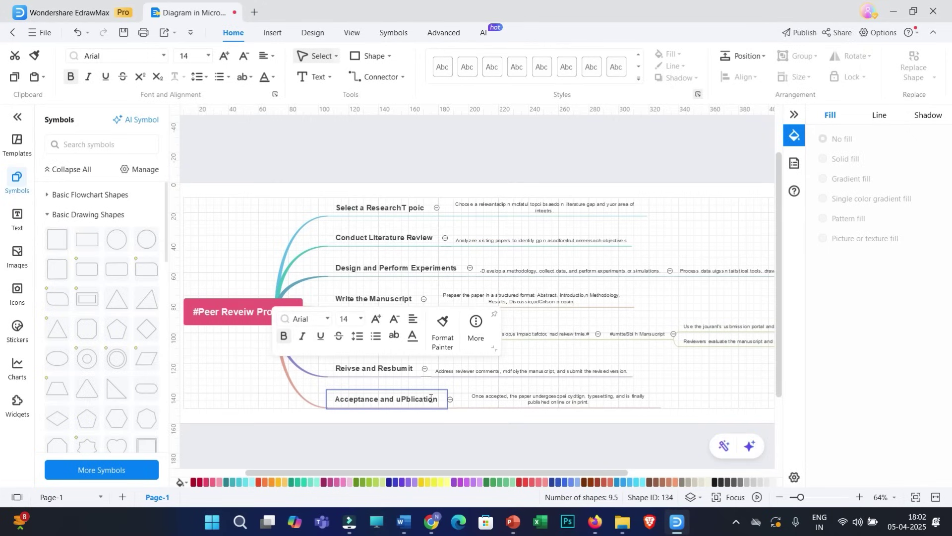
pyautogui.moveTo(439, 400); pyautogui.dragTo(398, 401)
pyautogui.write('Publication')
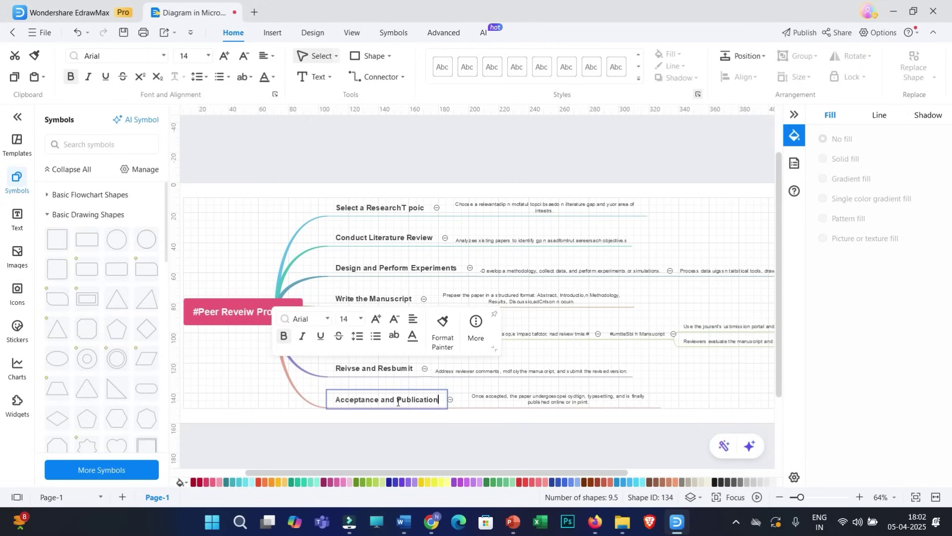
pyautogui.click(268, 403)
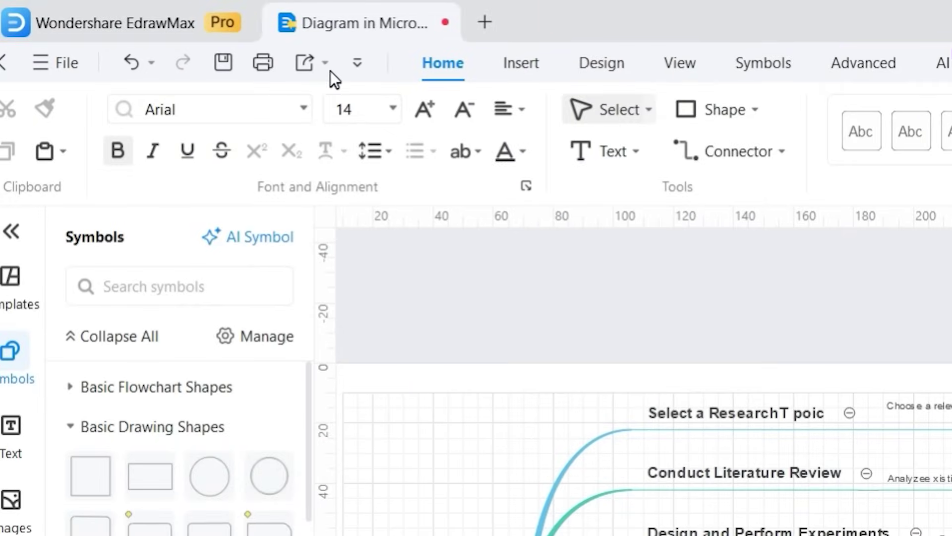
# Step: Export the corrected mind map from EdrawMax as a PPT file named Edraw
pyautogui.click(326, 61)
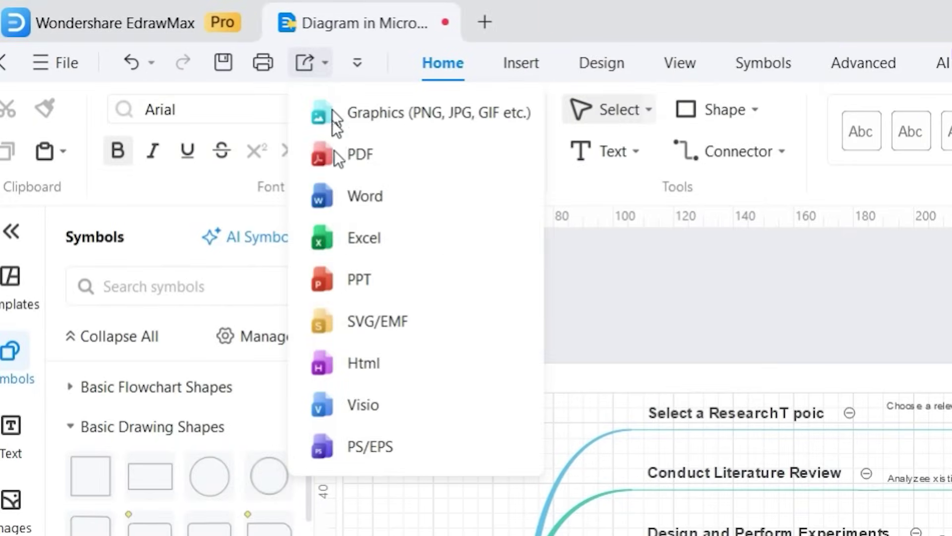
pyautogui.click(352, 274)
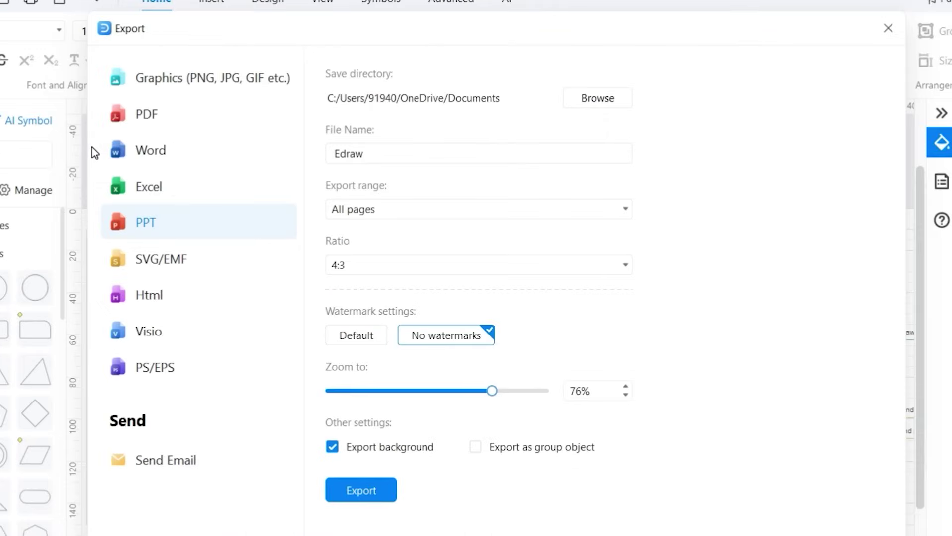
pyautogui.click(361, 491)
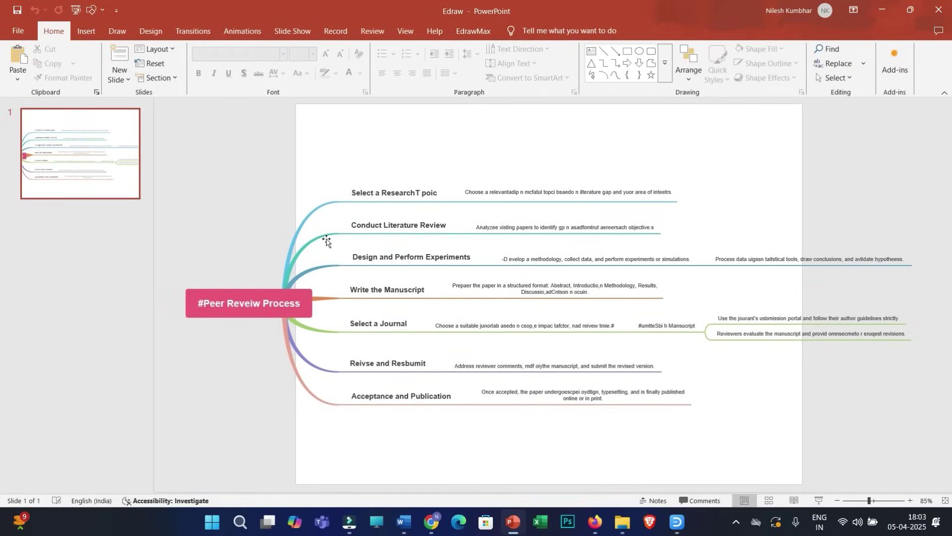
# Step: Delete the Design branch connector curve in the mind map, then undo the deletion
pyautogui.scroll(6, 318, 302)
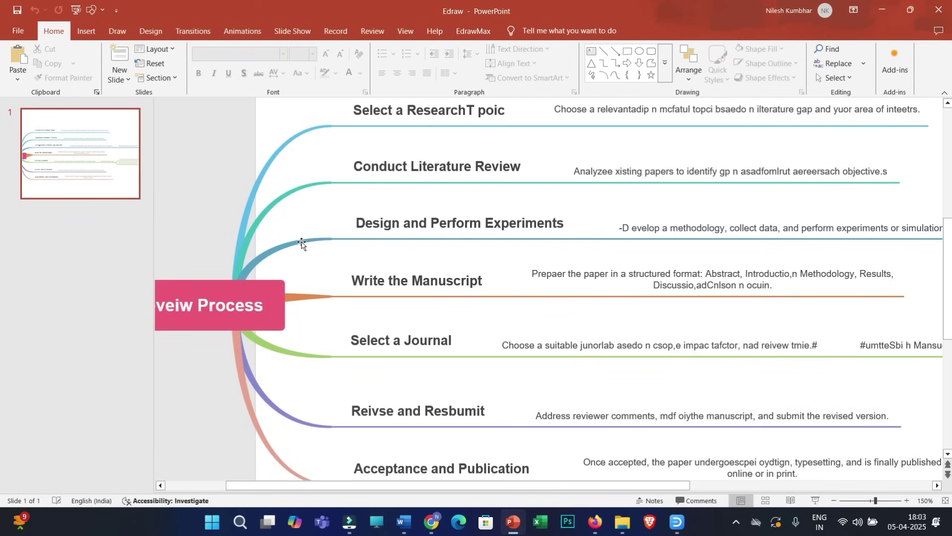
pyautogui.click(301, 243)
pyautogui.press('Delete')
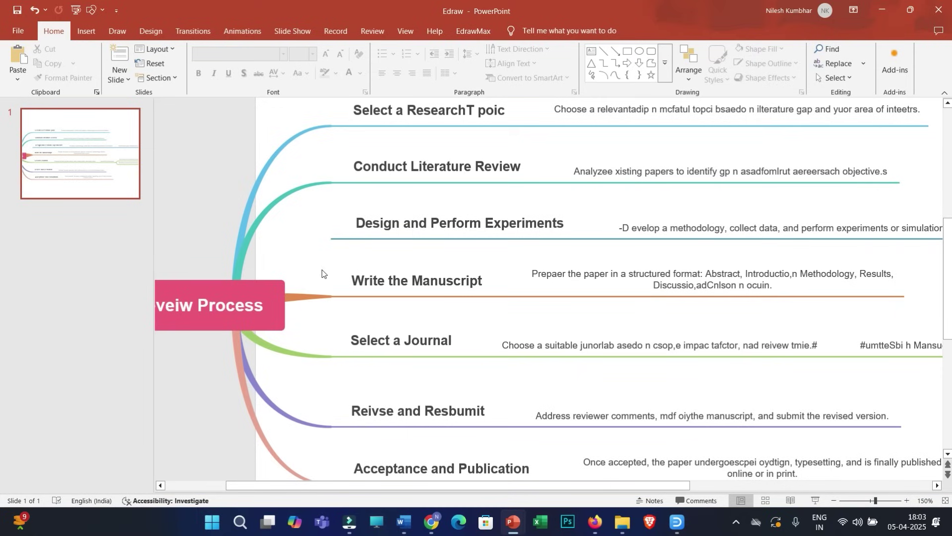
pyautogui.hotkey('ctrl', 'z')
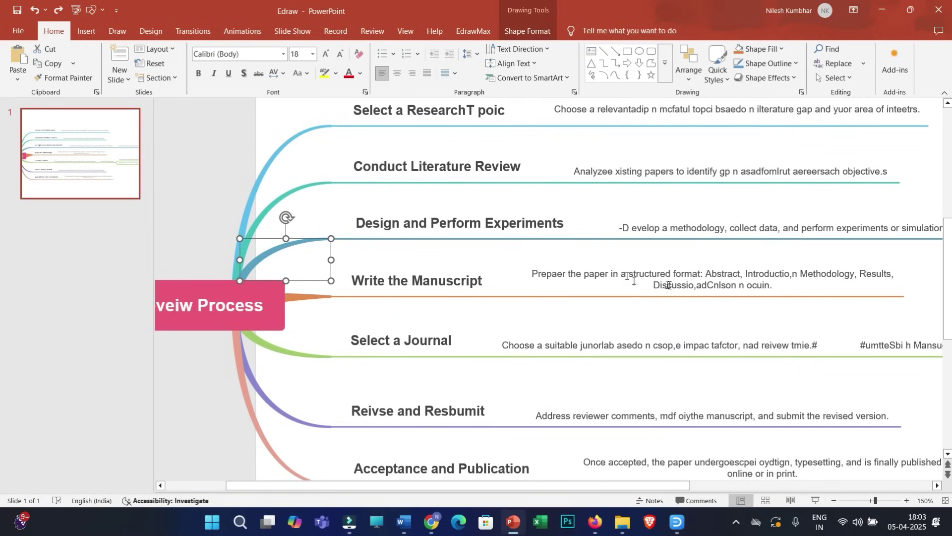
# Step: Delete part of 'Journal' in the Select a Journal topic, then switch back to Presentation1
pyautogui.click(443, 341)
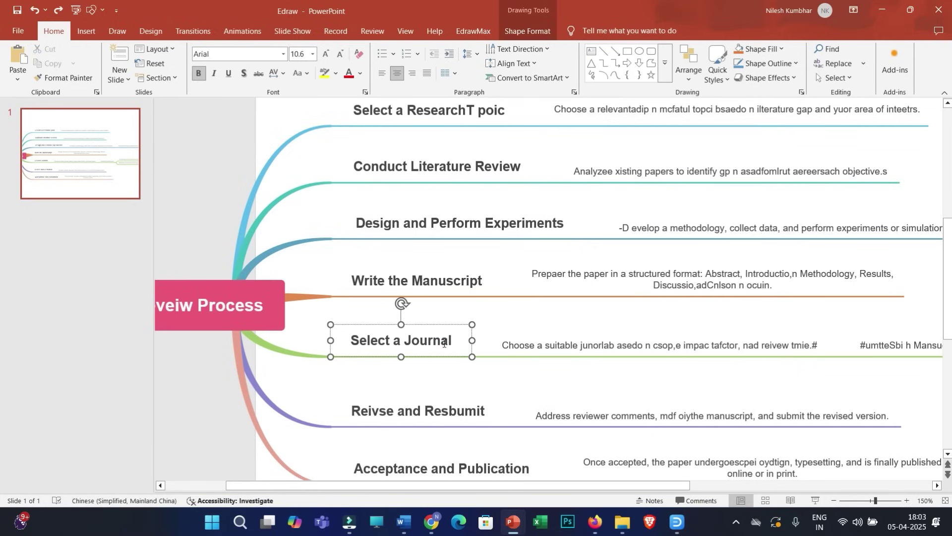
pyautogui.moveTo(449, 341); pyautogui.dragTo(412, 341)
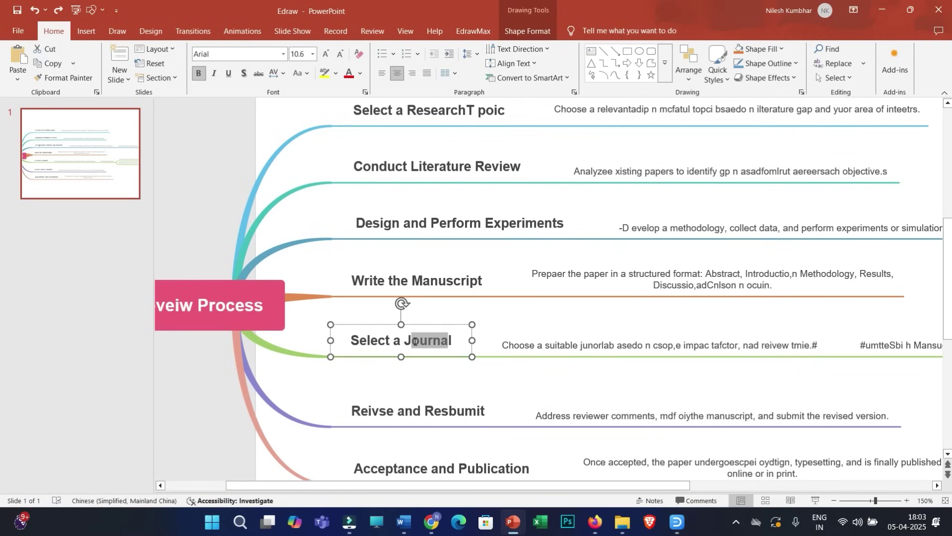
pyautogui.press('BackSpace')
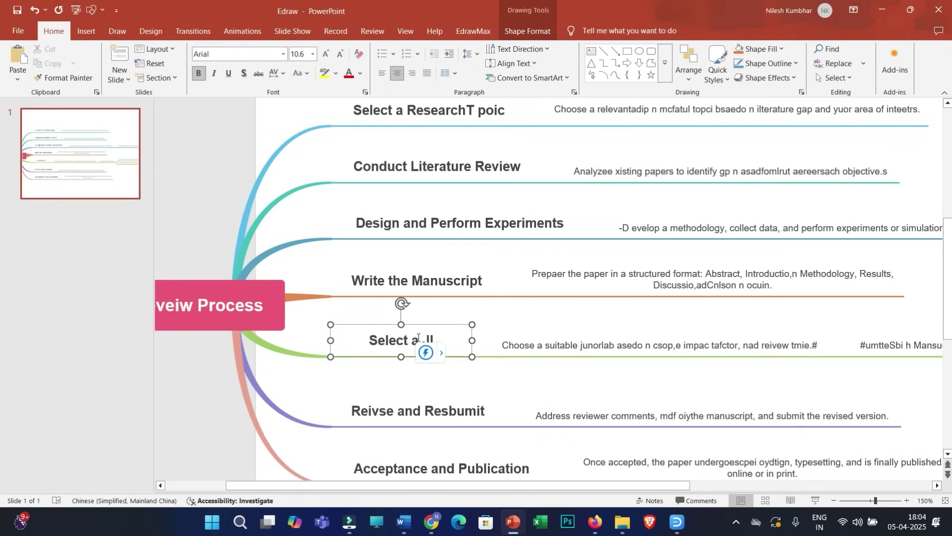
pyautogui.moveTo(513, 522)
pyautogui.click(373, 426)
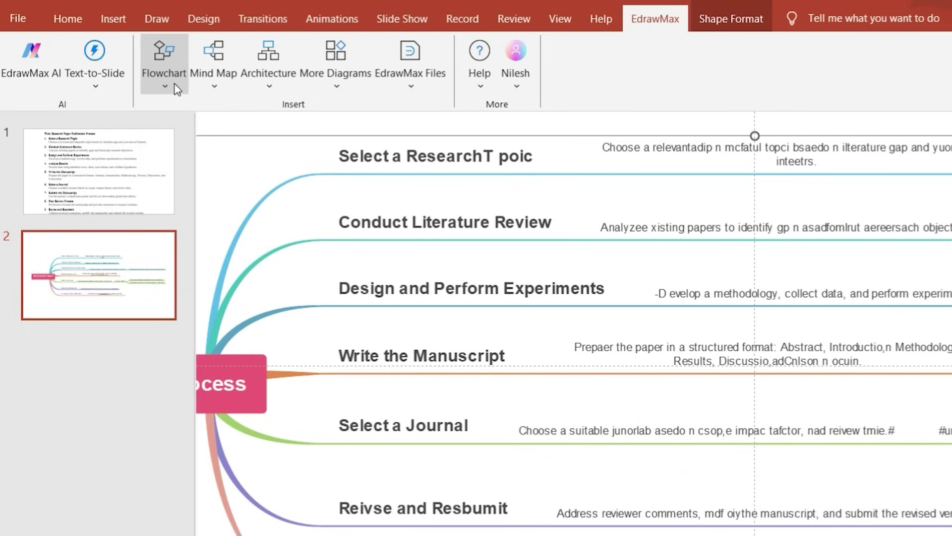
# Step: Insert the Photocopy Document Flowchart from EdrawMax's Basic Flowchart templates onto slide 2
pyautogui.click(174, 82)
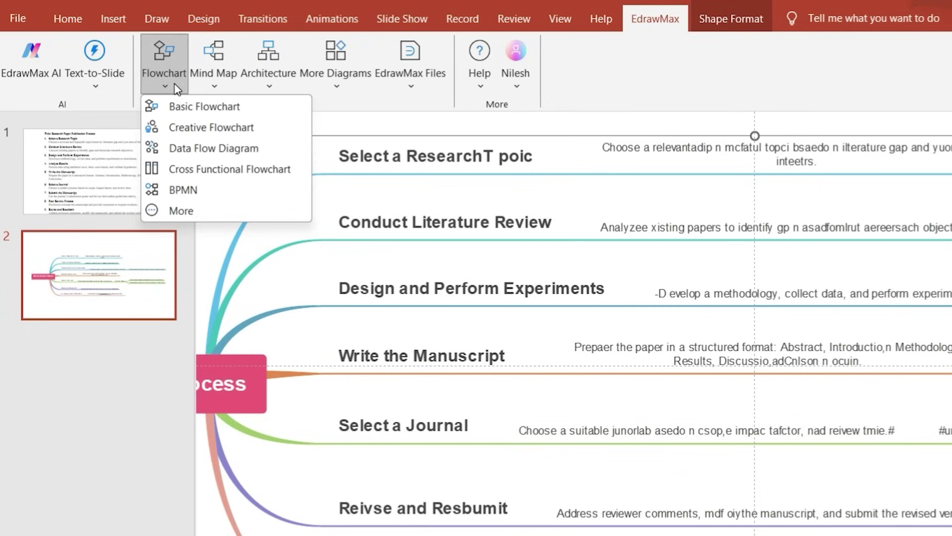
pyautogui.click(184, 109)
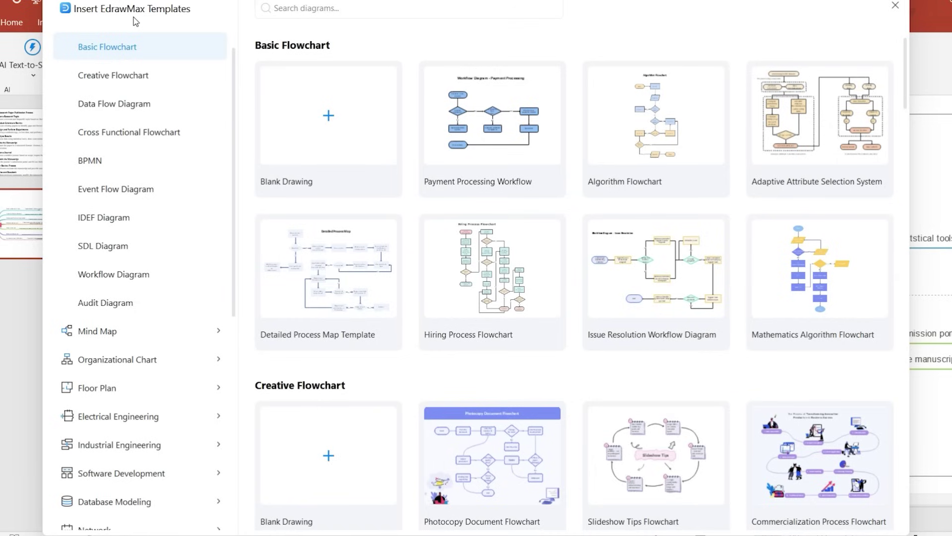
pyautogui.click(479, 468)
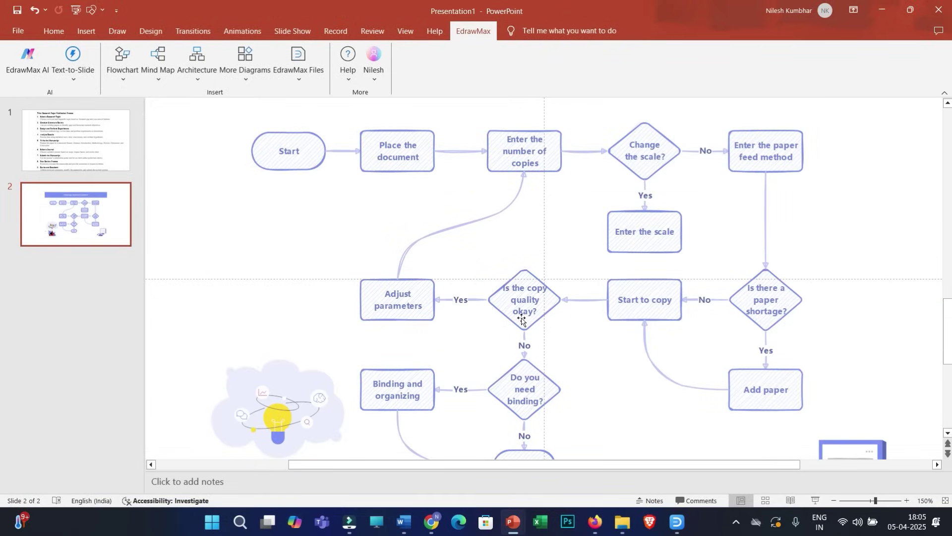